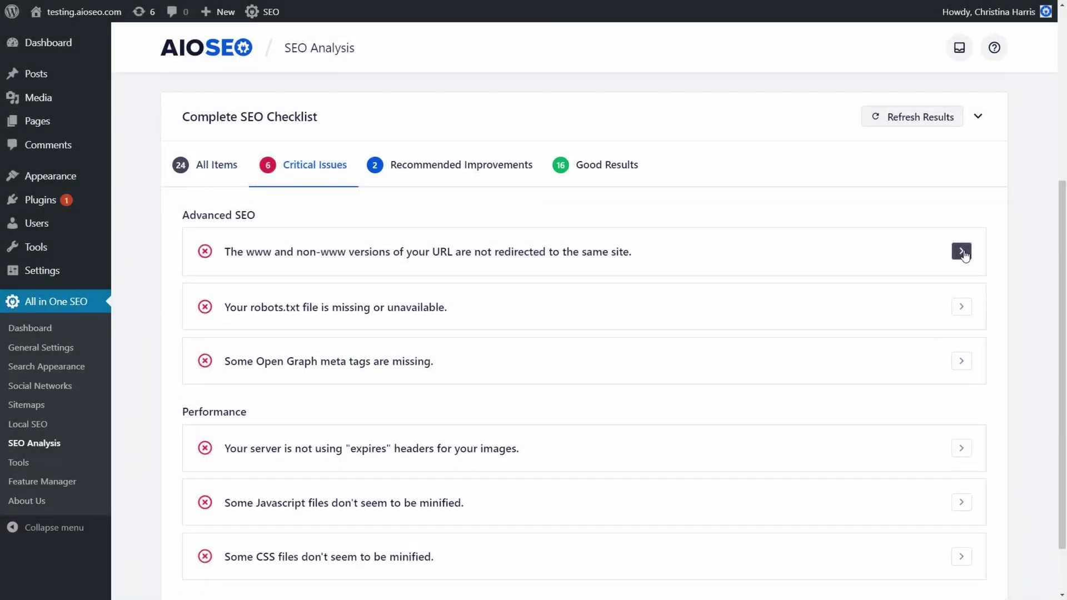
# - Expand the first AIOSEO checklist item and view the competitor site analysis results
pyautogui.click(962, 252)
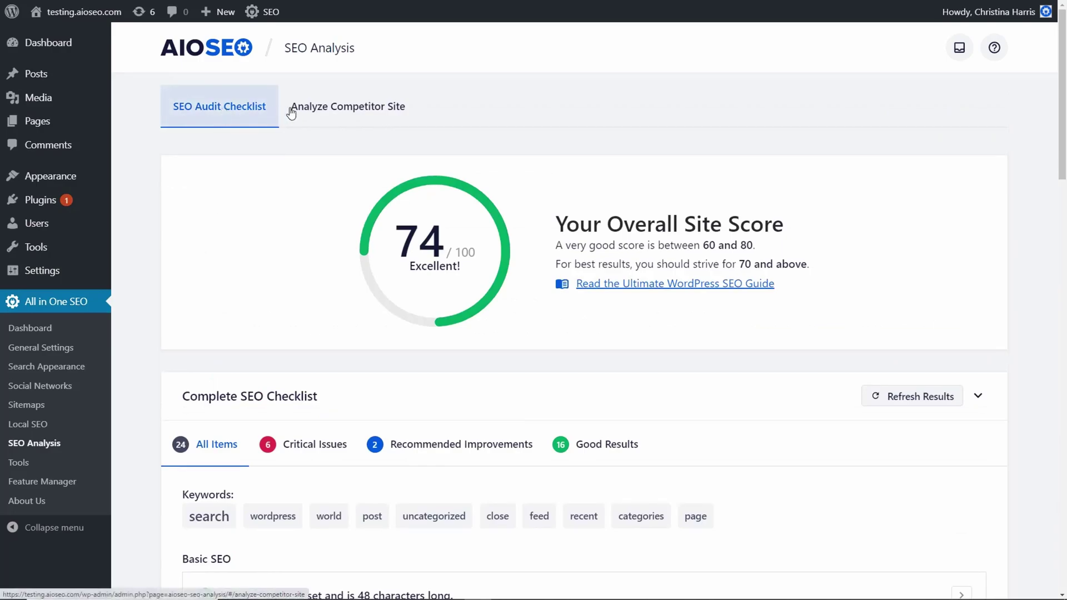
pyautogui.click(332, 111)
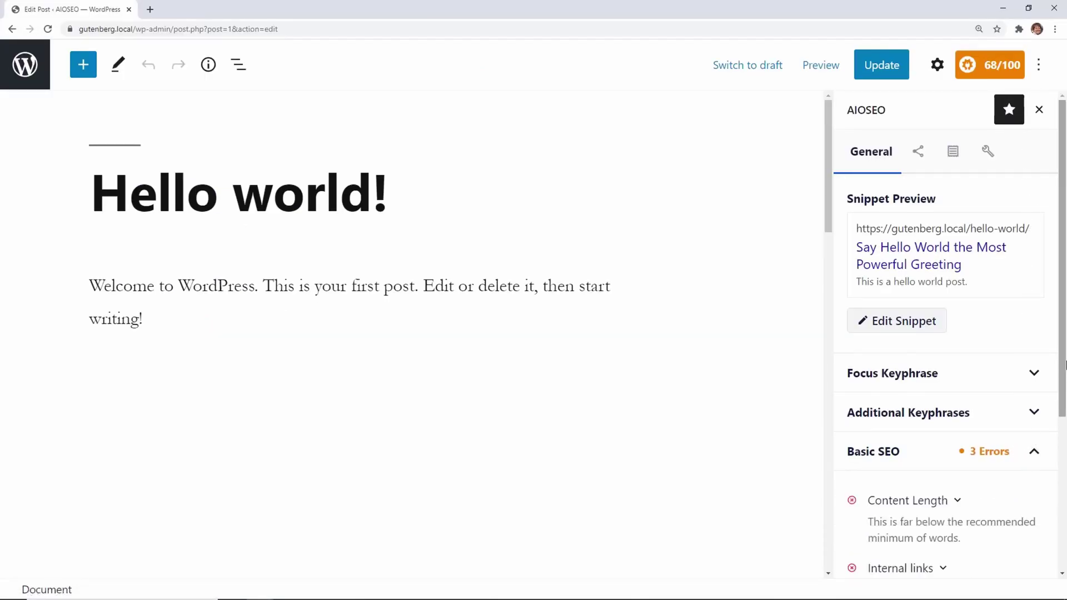
pyautogui.scroll(-5, 943, 334)
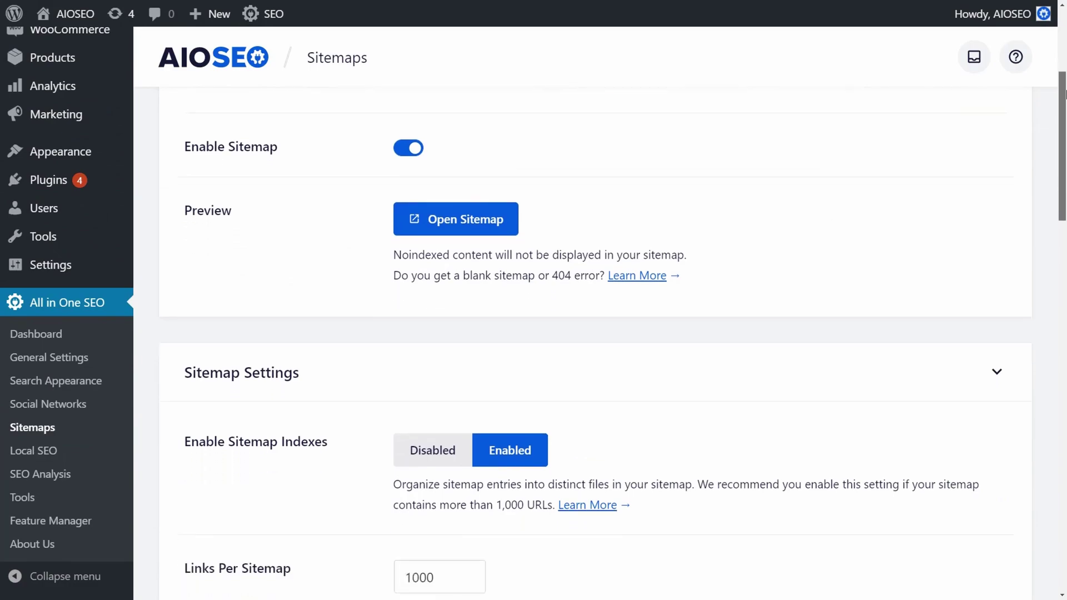
pyautogui.scroll(-5, 584, 333)
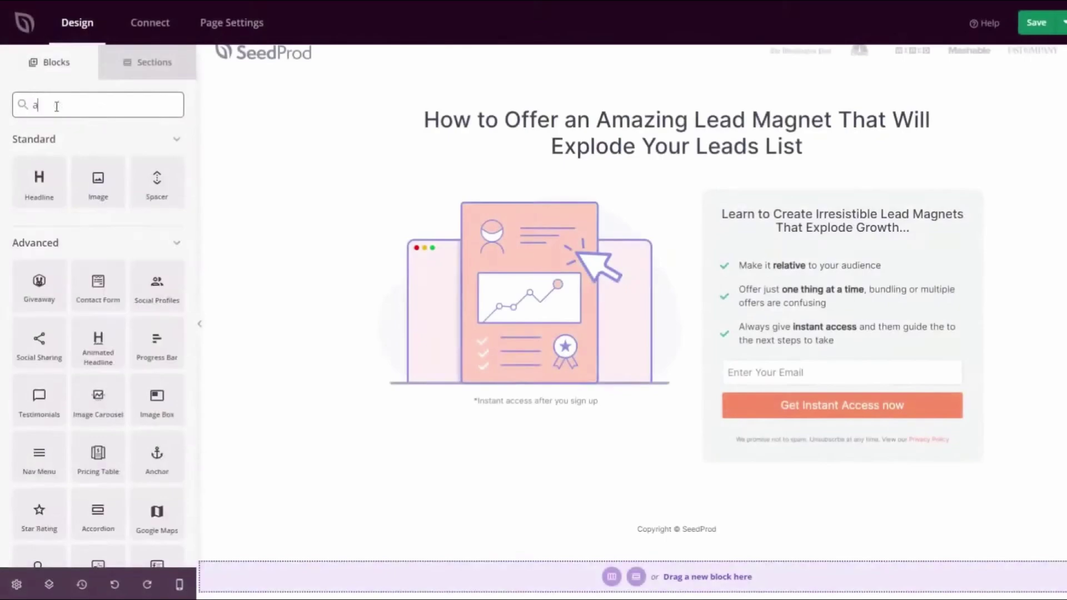
pyautogui.write('accor')
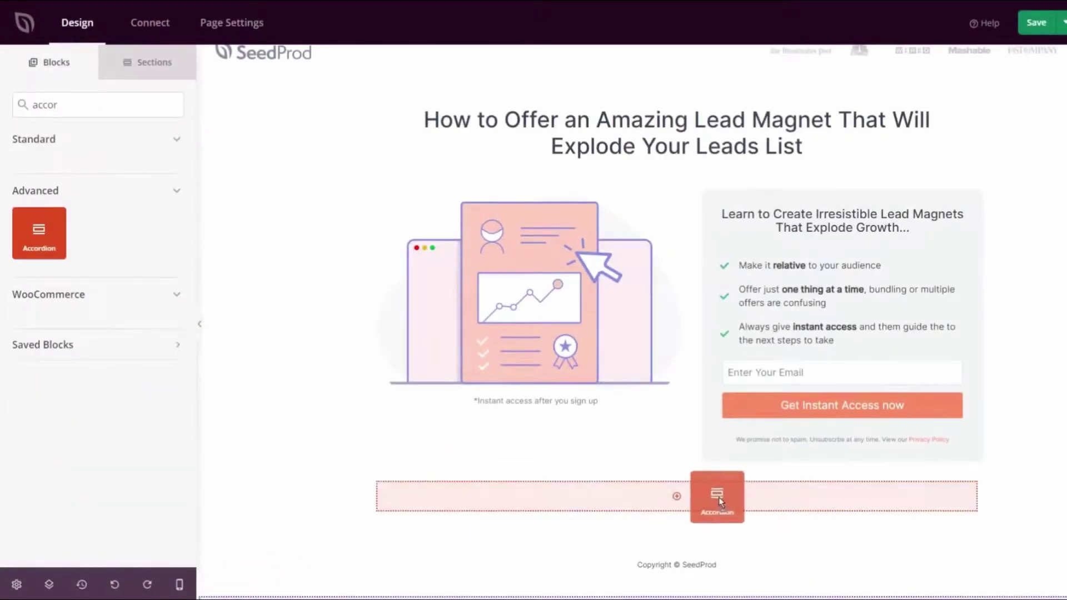
# - Place an accordion block below the content, remove extra items, enlarge question text, right-align icons
pyautogui.moveTo(147, 305); pyautogui.dragTo(719, 498)
pyautogui.scroll(-2, 692, 500)
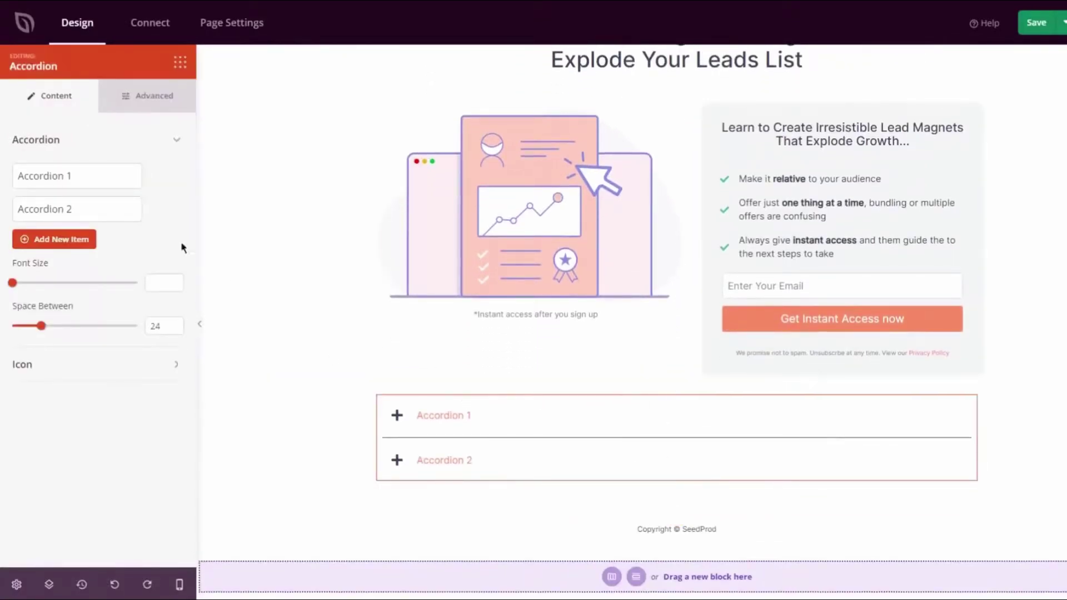
pyautogui.click(173, 211)
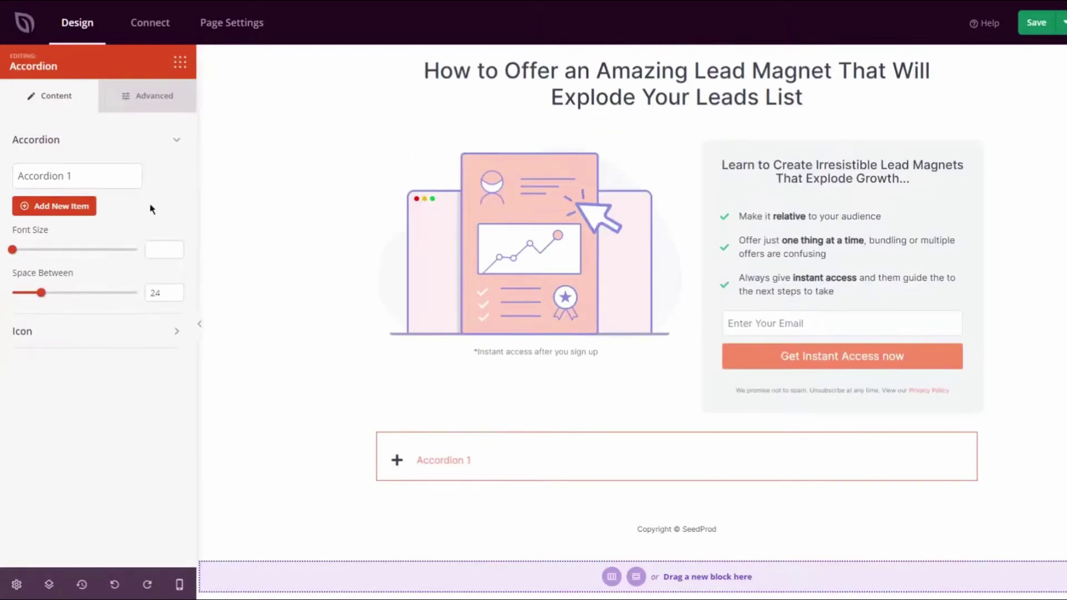
pyautogui.click(80, 176)
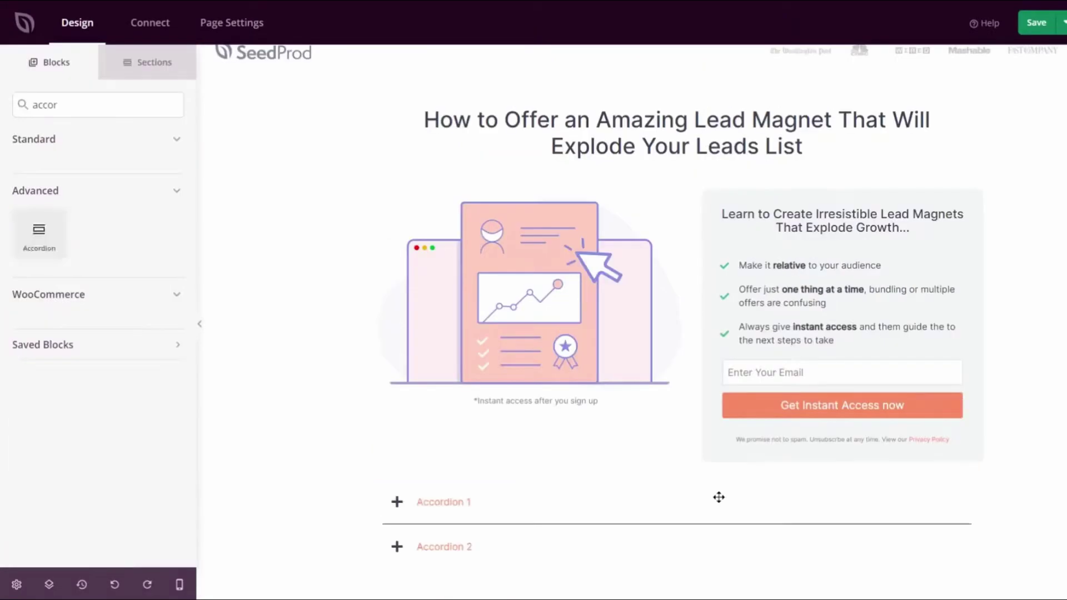
pyautogui.scroll(-2, 717, 504)
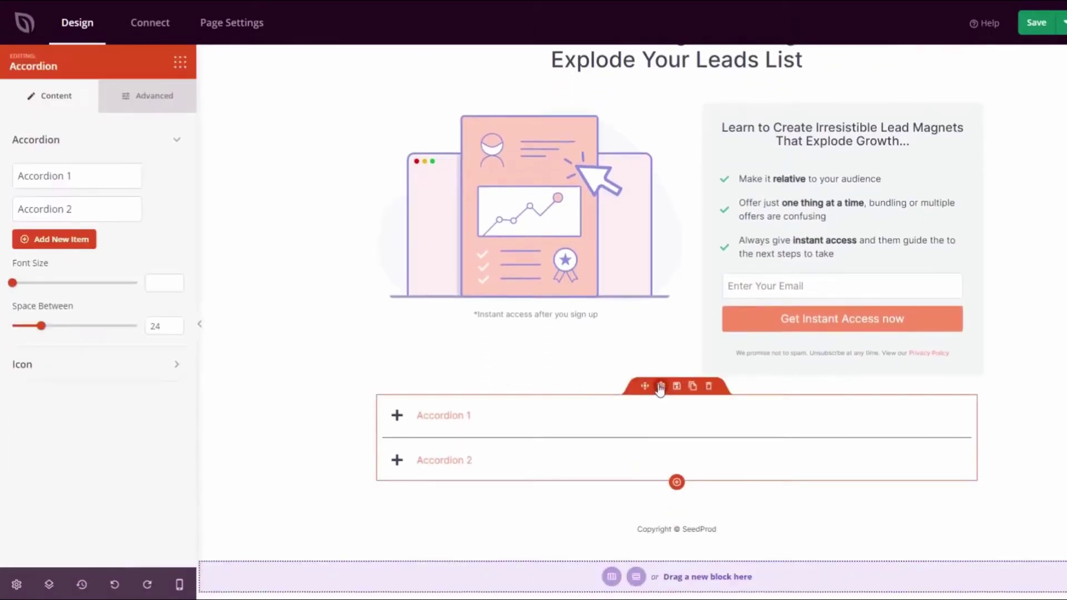
pyautogui.click(158, 210)
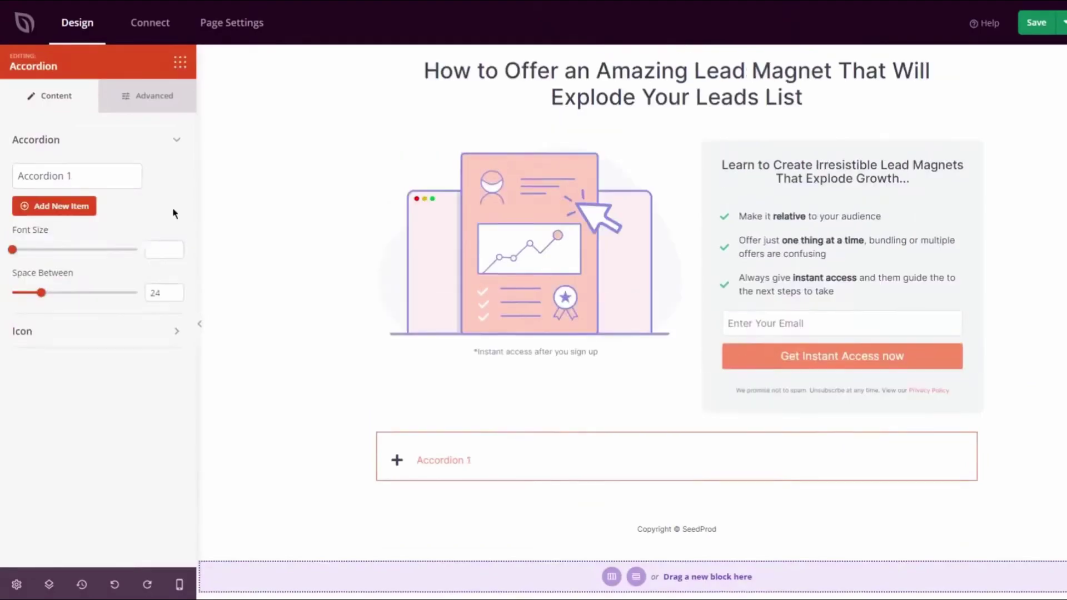
pyautogui.click(80, 176)
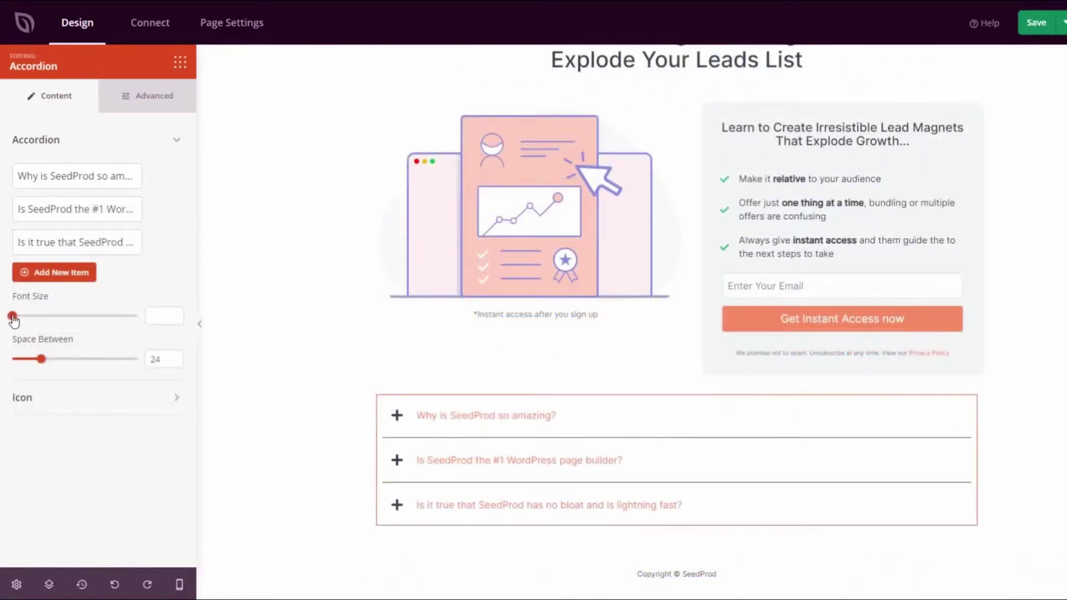
pyautogui.moveTo(15, 317); pyautogui.dragTo(35, 317)
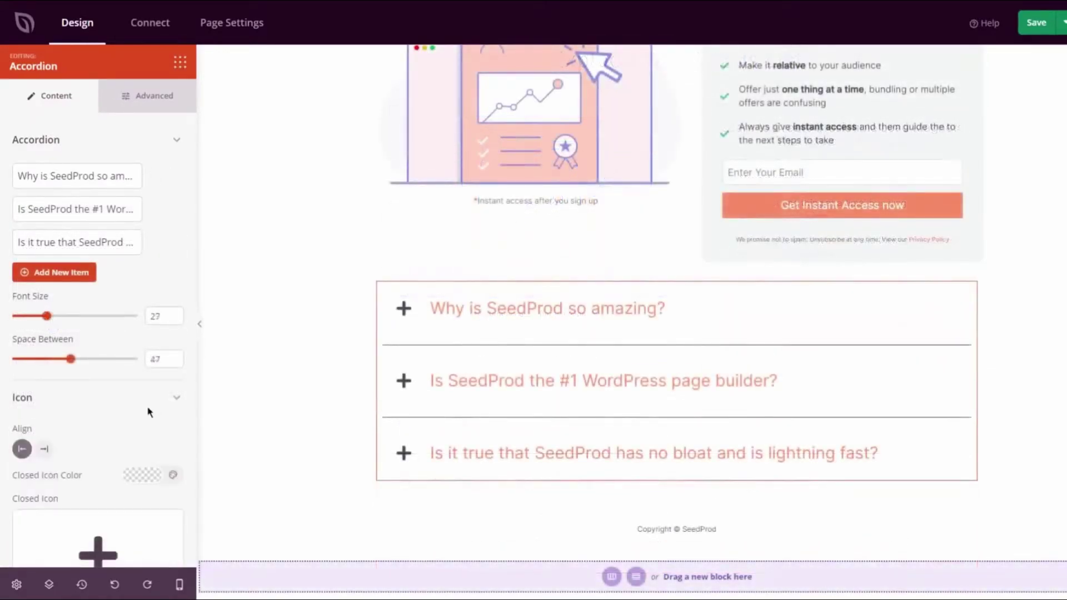
pyautogui.click(47, 266)
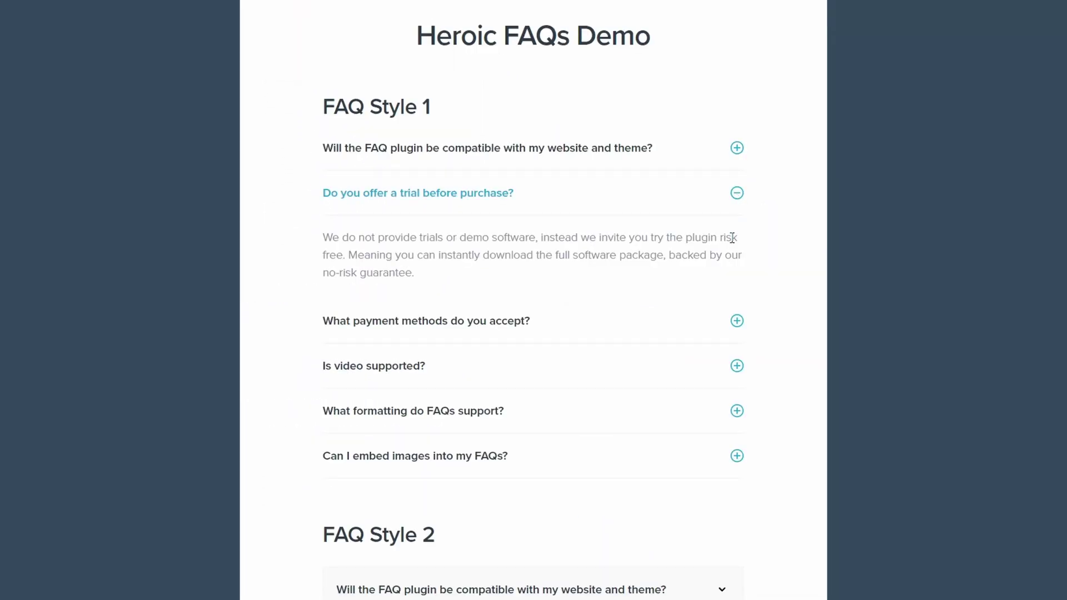
# - Expand the payment methods, video support and formatting FAQ answers
pyautogui.click(737, 322)
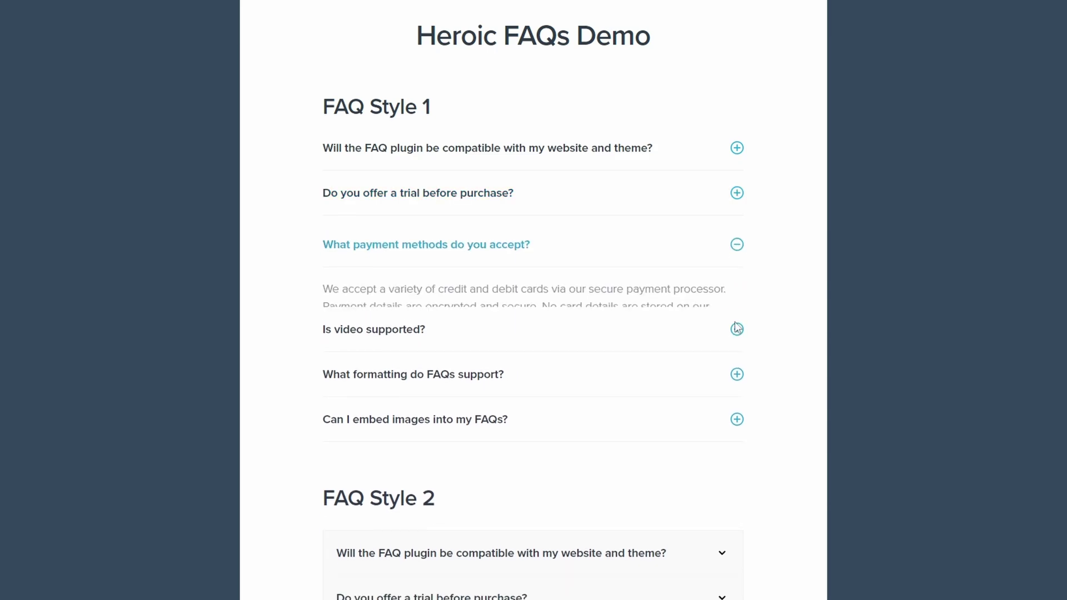
pyautogui.click(737, 367)
pyautogui.scroll(-3, 818, 361)
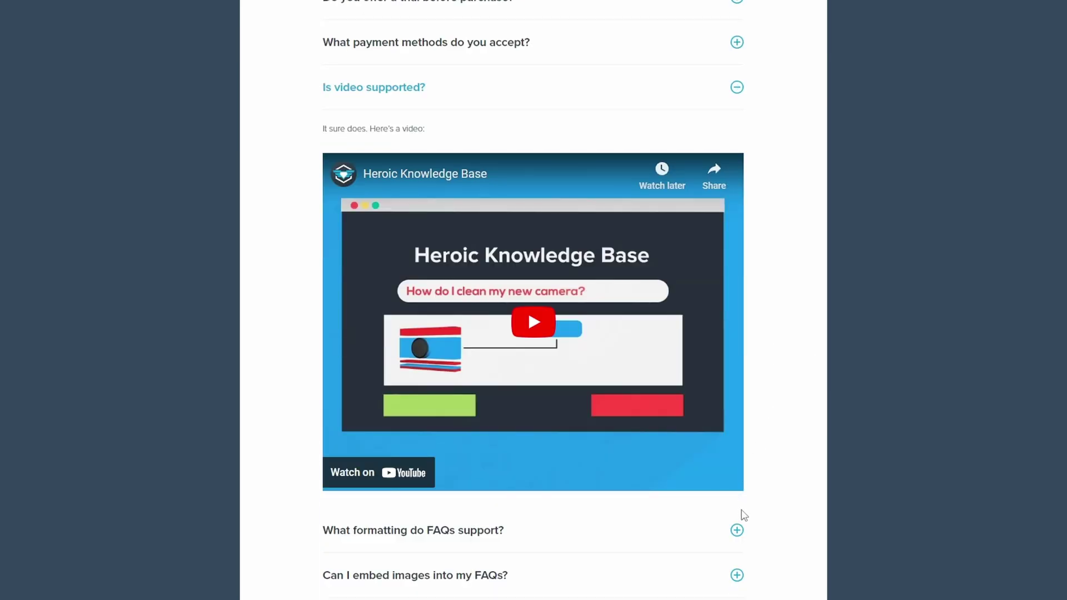
pyautogui.click(738, 530)
pyautogui.scroll(-5, 914, 481)
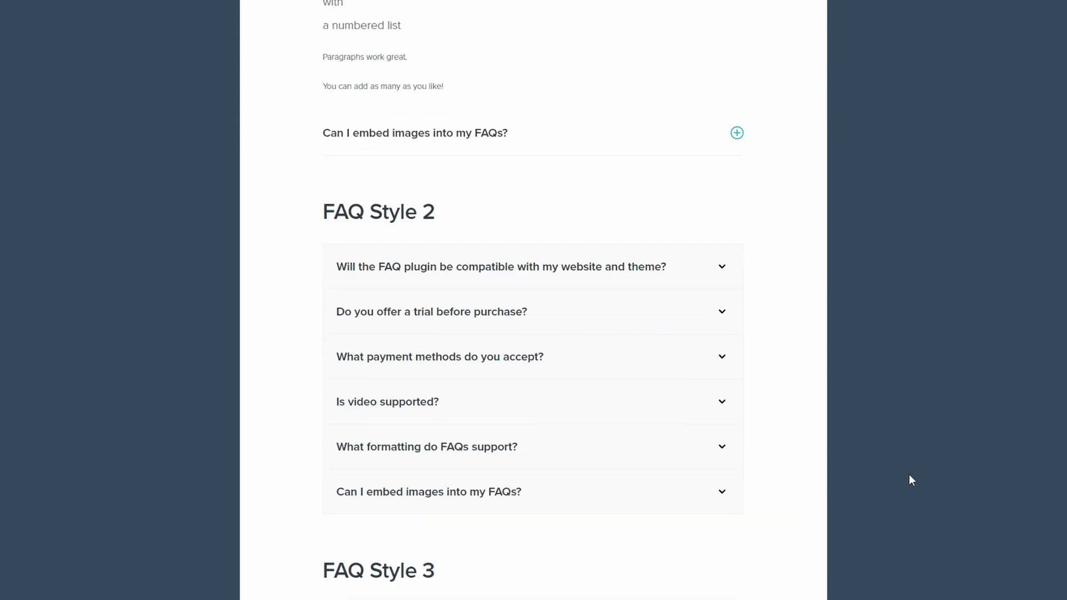
pyautogui.scroll(-4, 909, 475)
pyautogui.scroll(-3, 898, 472)
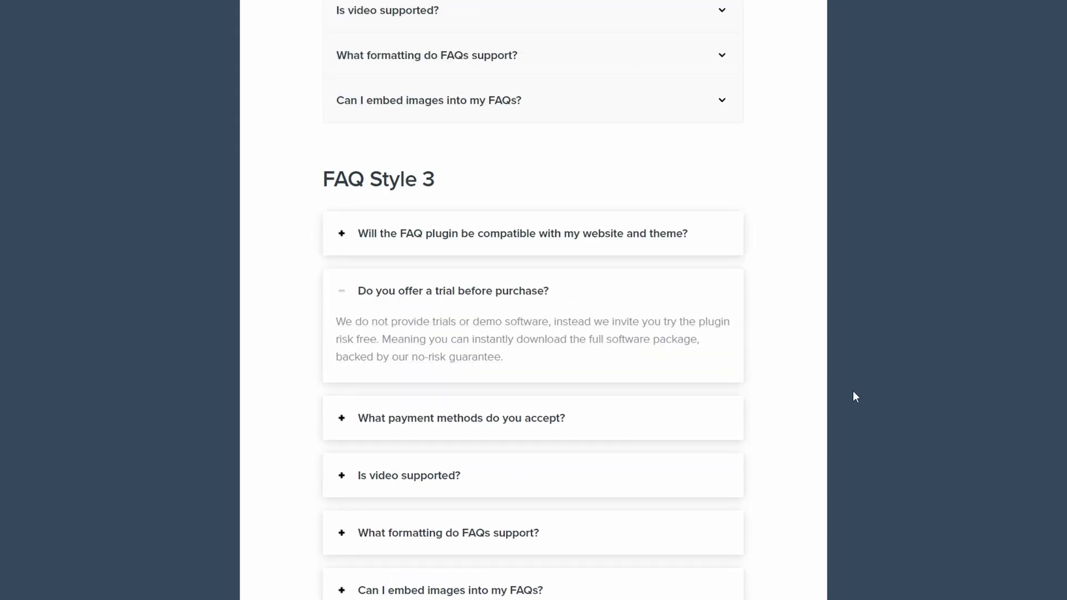
pyautogui.scroll(-5, 853, 391)
pyautogui.scroll(-2, 865, 387)
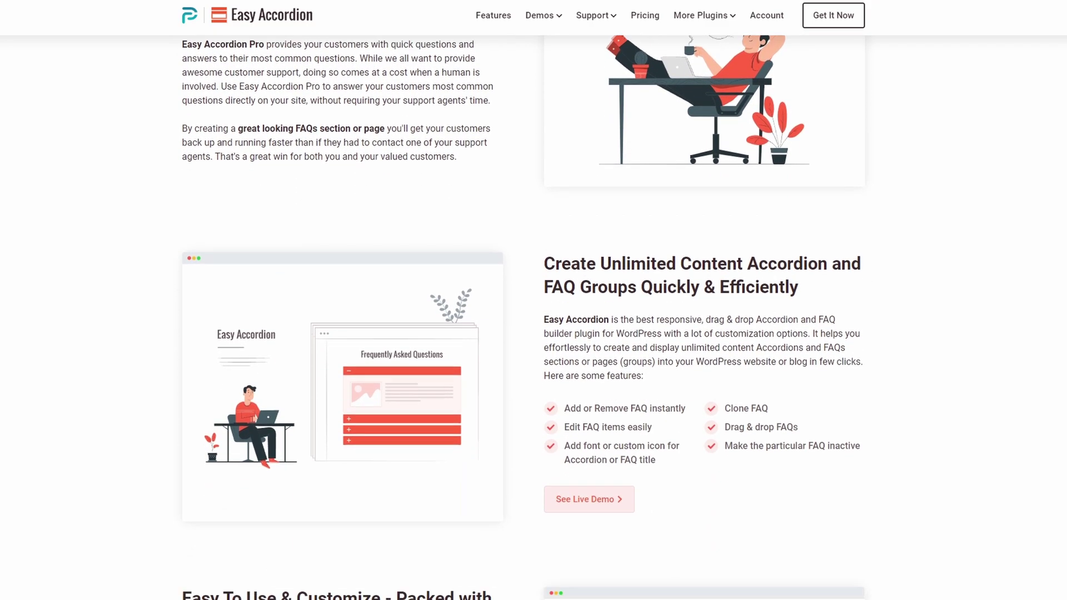
pyautogui.scroll(-2, 533, 333)
pyautogui.scroll(-2, 534, 333)
pyautogui.scroll(-2, 534, 334)
pyautogui.scroll(-2, 534, 334)
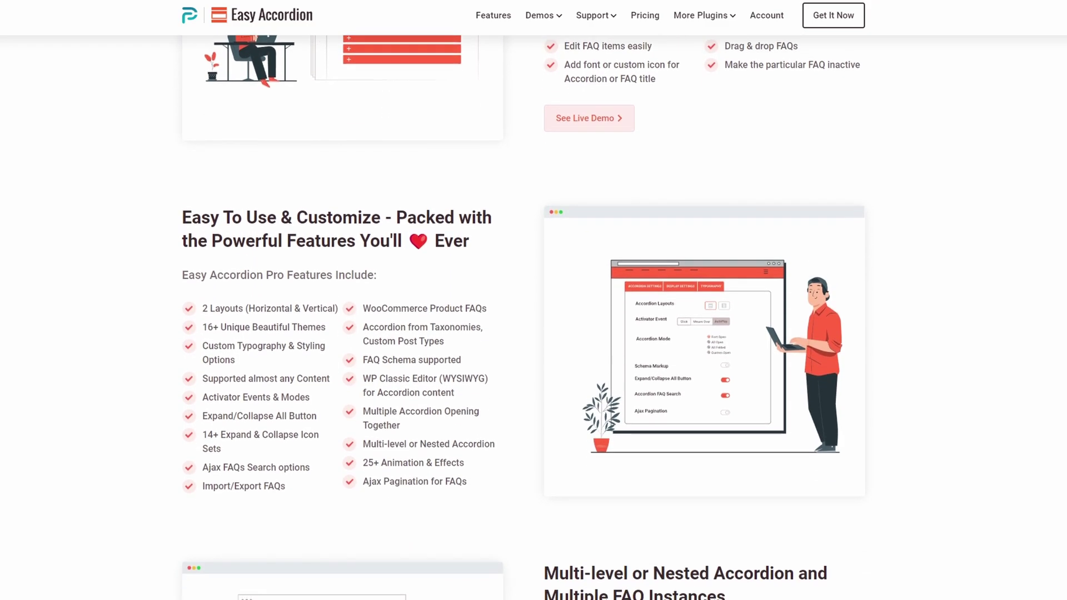
pyautogui.scroll(-2, 534, 334)
pyautogui.scroll(-2, 534, 334)
pyautogui.scroll(-2, 533, 334)
pyautogui.scroll(-2, 534, 333)
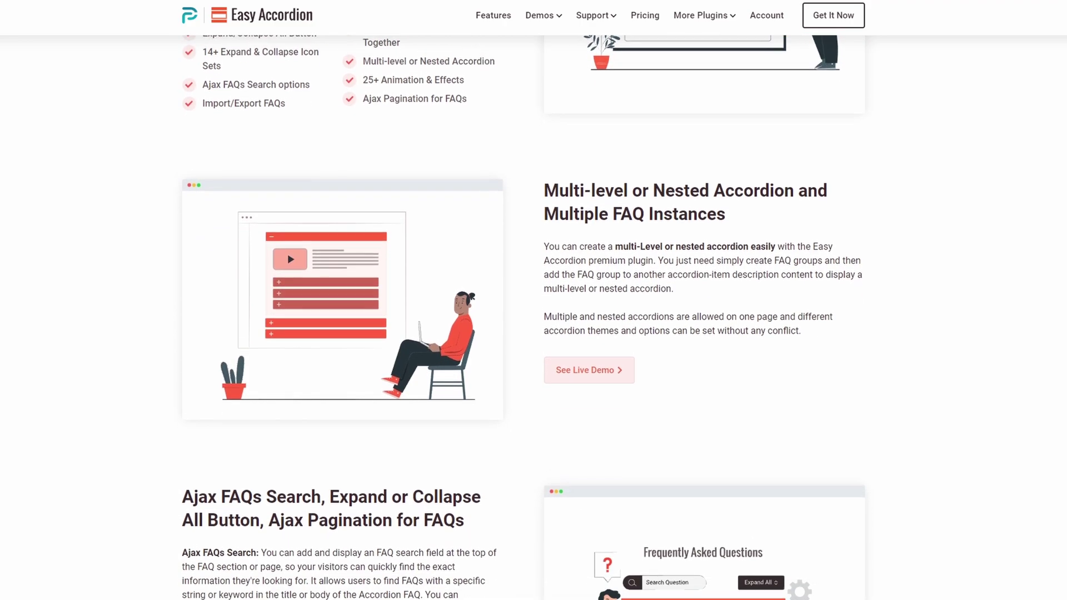
pyautogui.scroll(-2, 534, 334)
pyautogui.scroll(-2, 534, 334)
pyautogui.scroll(-2, 533, 334)
pyautogui.scroll(-2, 534, 333)
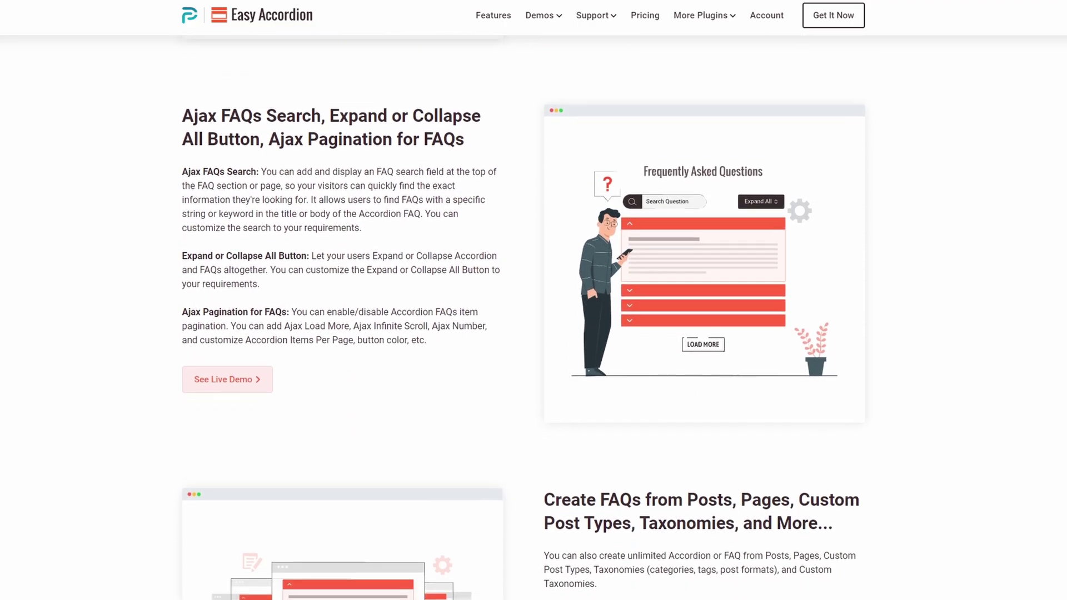
pyautogui.scroll(-2, 534, 333)
pyautogui.scroll(-2, 534, 334)
pyautogui.scroll(-2, 533, 334)
pyautogui.scroll(-2, 534, 333)
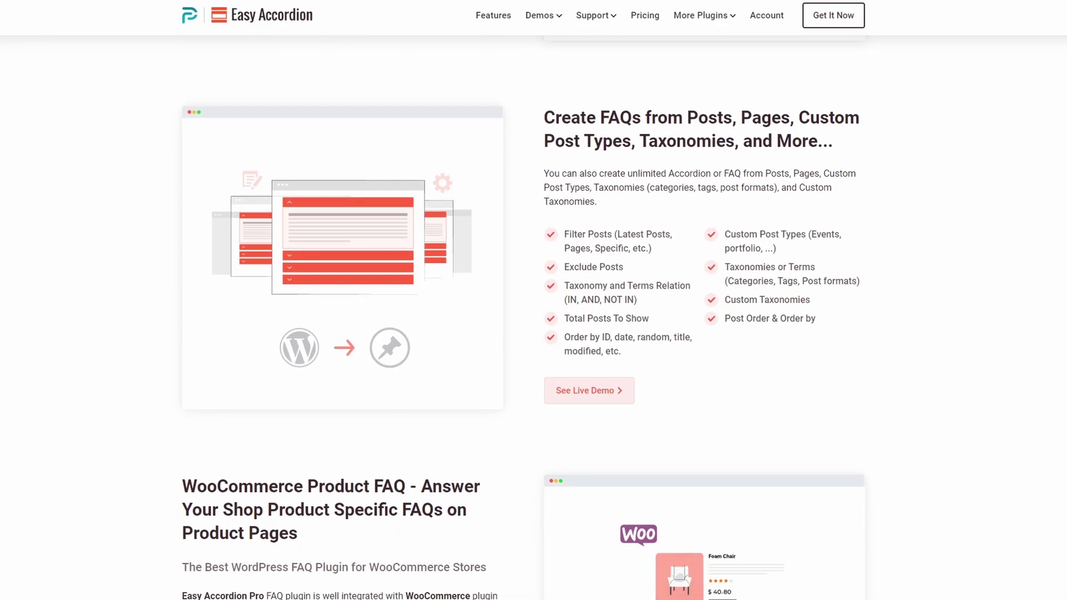
pyautogui.scroll(-2, 533, 334)
pyautogui.scroll(-2, 533, 334)
pyautogui.scroll(-2, 535, 333)
pyautogui.scroll(-2, 534, 334)
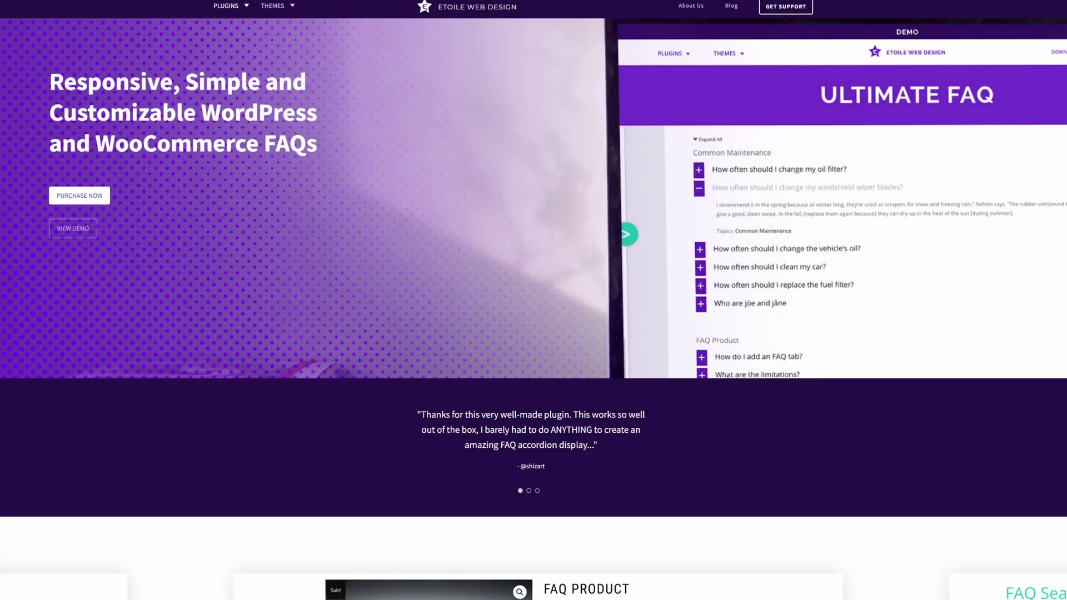
pyautogui.scroll(-1, 534, 334)
pyautogui.scroll(-1, 534, 334)
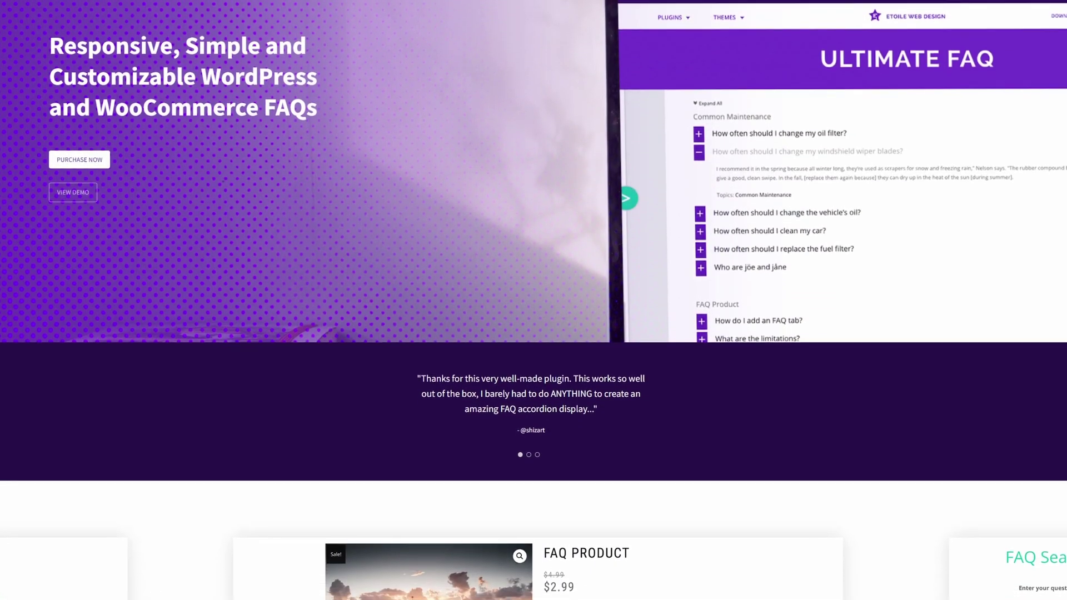
pyautogui.scroll(-1, 534, 333)
pyautogui.scroll(-1, 534, 334)
pyautogui.scroll(-1, 533, 334)
pyautogui.scroll(-1, 534, 334)
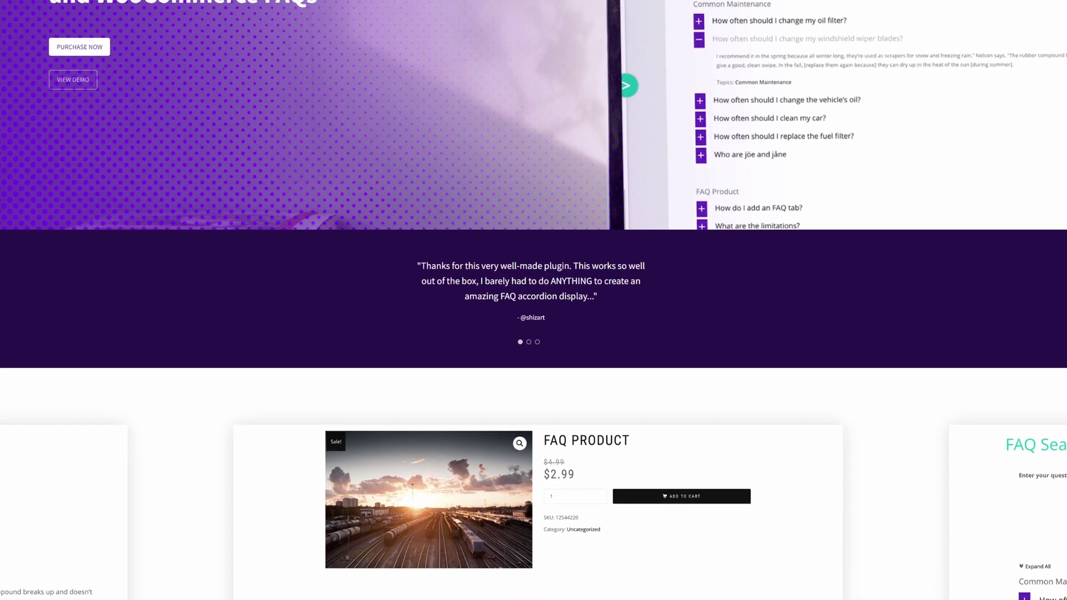
pyautogui.scroll(-1, 534, 334)
pyautogui.scroll(-1, 533, 333)
pyautogui.scroll(-1, 534, 333)
pyautogui.scroll(-1, 533, 333)
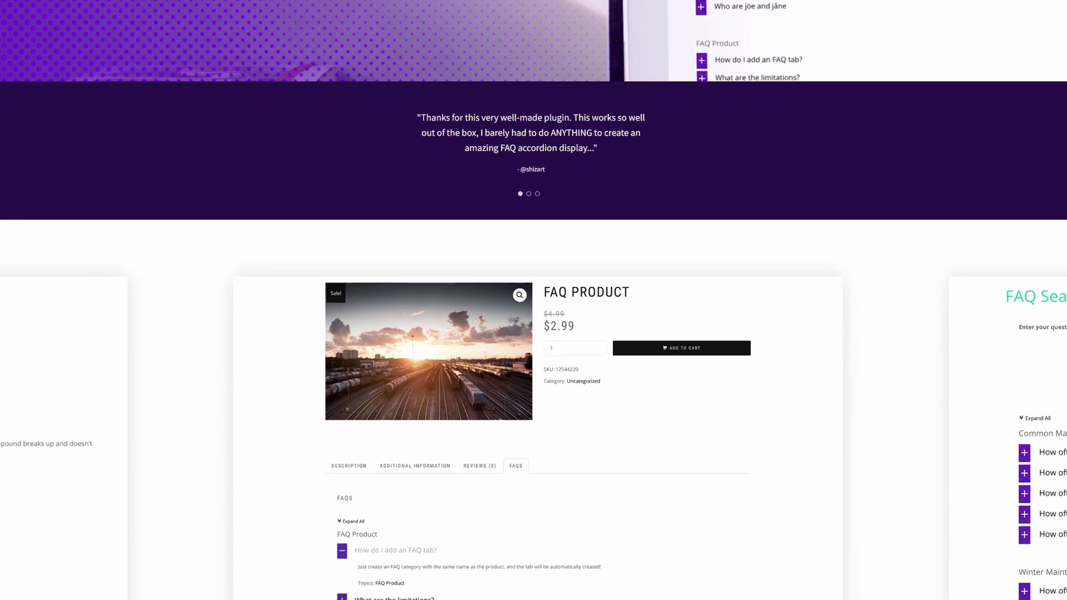
pyautogui.scroll(-1, 533, 334)
pyautogui.scroll(-1, 533, 333)
pyautogui.scroll(-1, 534, 334)
pyautogui.scroll(-1, 533, 334)
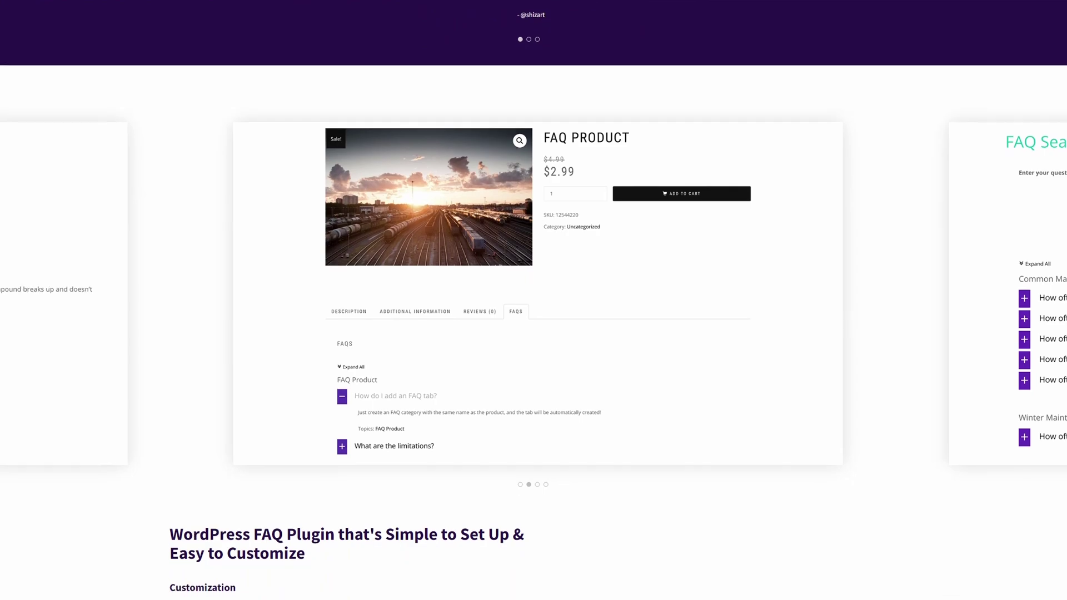
pyautogui.scroll(-1, 533, 333)
pyautogui.scroll(-1, 533, 333)
pyautogui.scroll(-1, 534, 334)
pyautogui.scroll(-1, 533, 334)
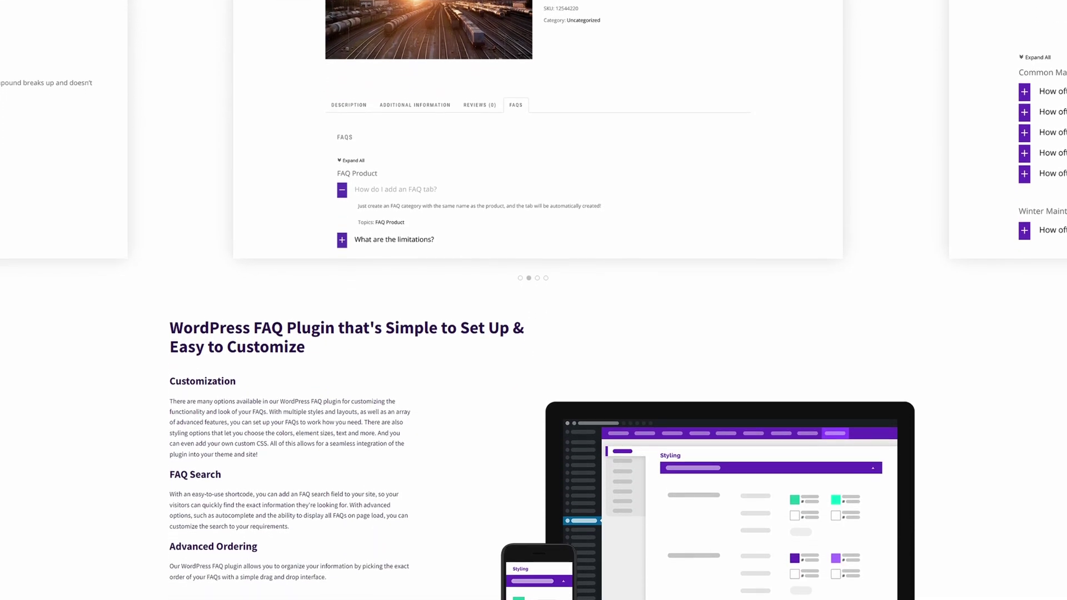
pyautogui.scroll(-1, 534, 333)
pyautogui.scroll(-1, 534, 334)
pyautogui.scroll(-1, 533, 334)
pyautogui.scroll(-1, 534, 334)
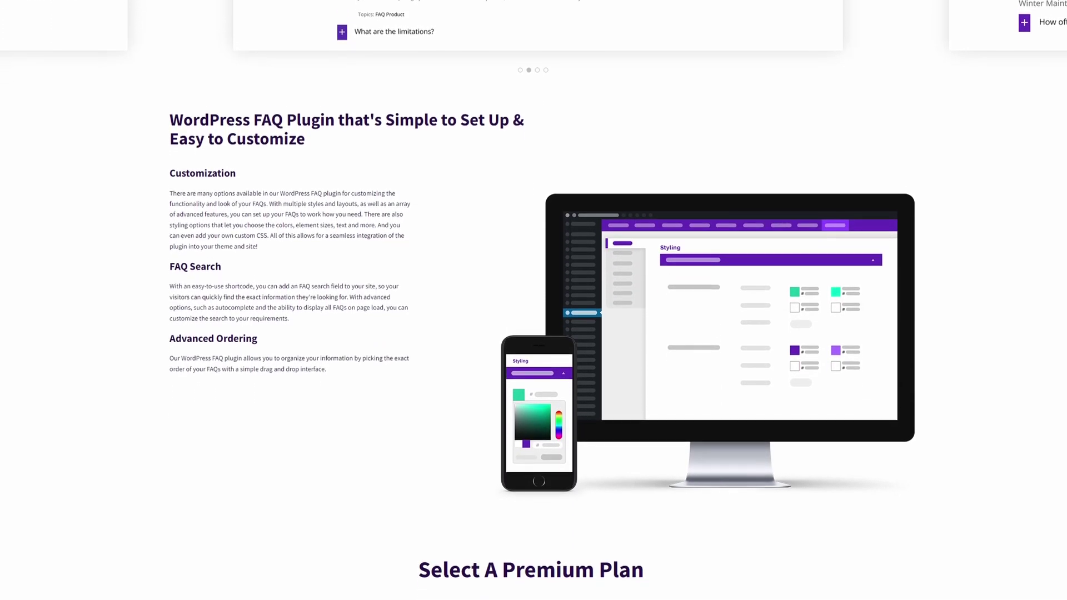
pyautogui.scroll(-1, 534, 334)
pyautogui.scroll(-1, 535, 333)
pyautogui.scroll(-1, 534, 333)
pyautogui.scroll(-1, 534, 334)
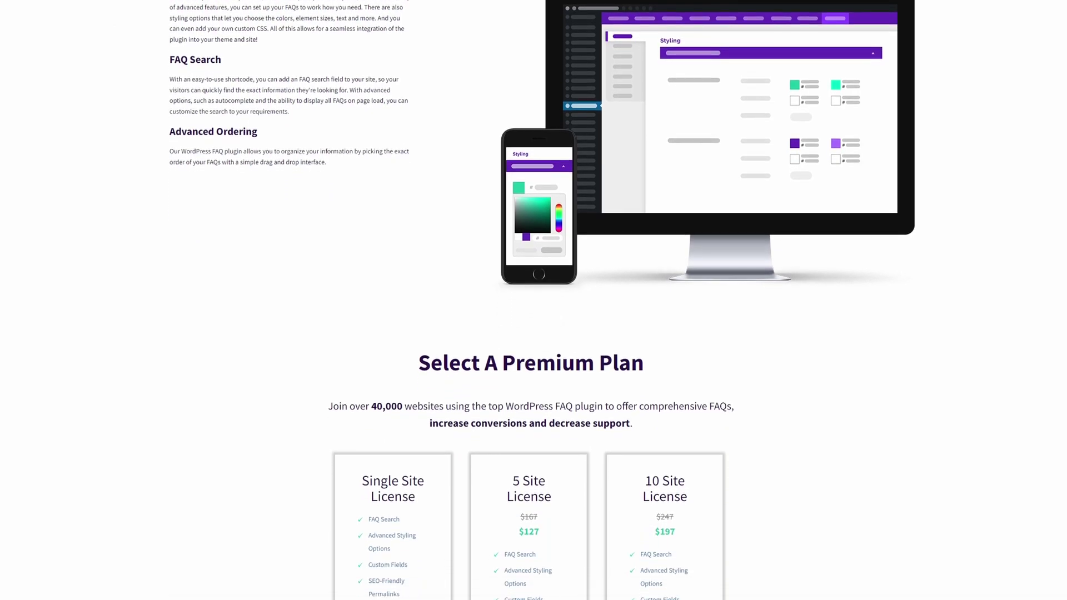
pyautogui.scroll(-1, 534, 334)
pyautogui.scroll(-1, 533, 334)
pyautogui.scroll(-1, 534, 334)
pyautogui.scroll(-1, 534, 334)
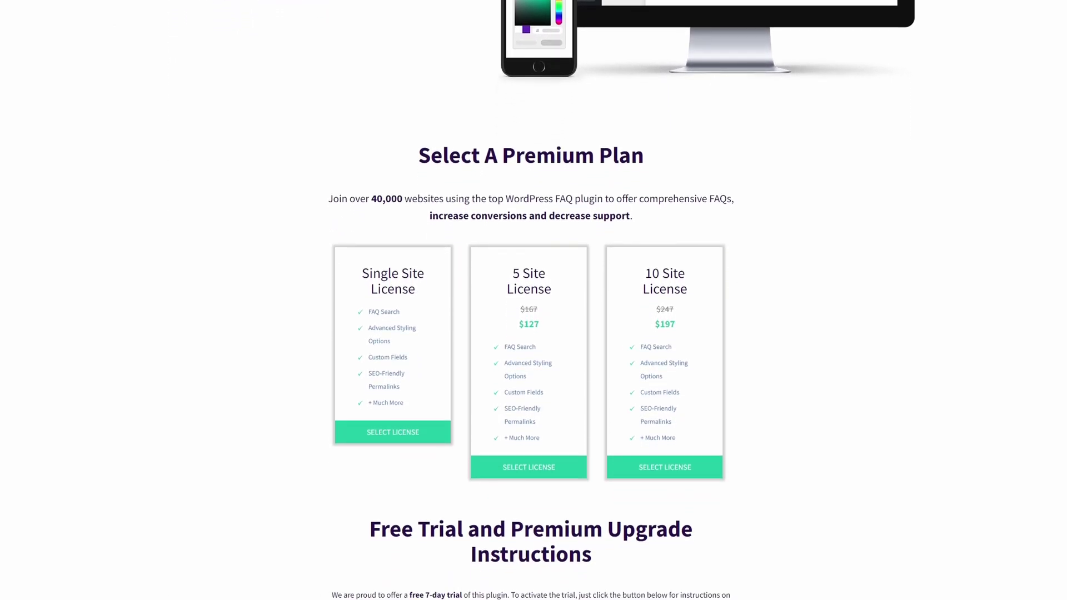
pyautogui.scroll(-1, 534, 333)
pyautogui.scroll(-1, 533, 334)
pyautogui.scroll(-1, 534, 334)
pyautogui.scroll(-1, 534, 334)
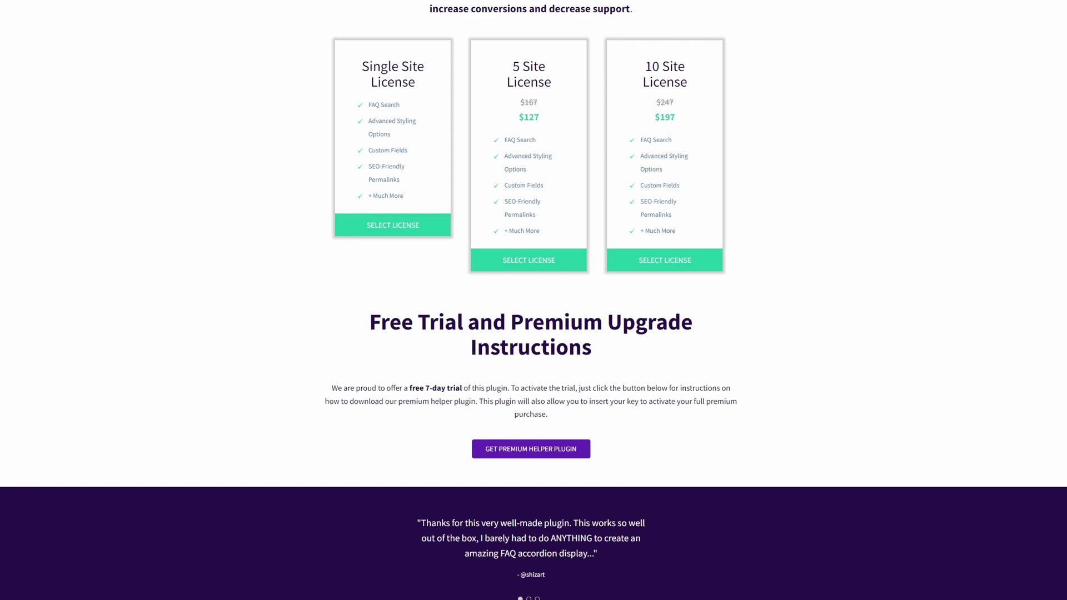
pyautogui.scroll(-1, 534, 333)
pyautogui.scroll(-1, 533, 333)
pyautogui.scroll(-1, 533, 334)
pyautogui.scroll(-1, 534, 334)
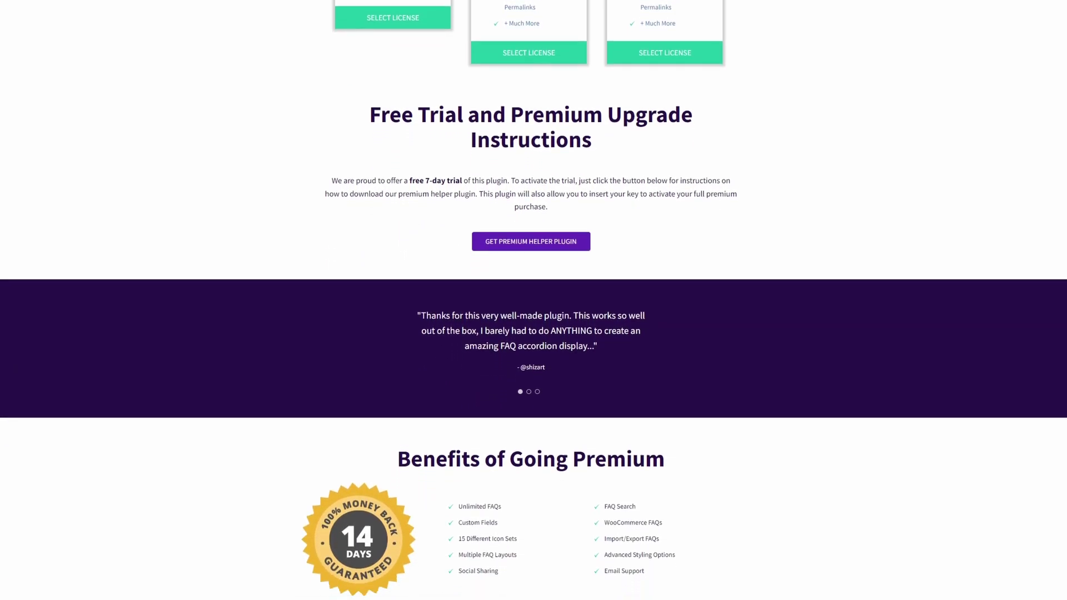
pyautogui.scroll(-1, 533, 334)
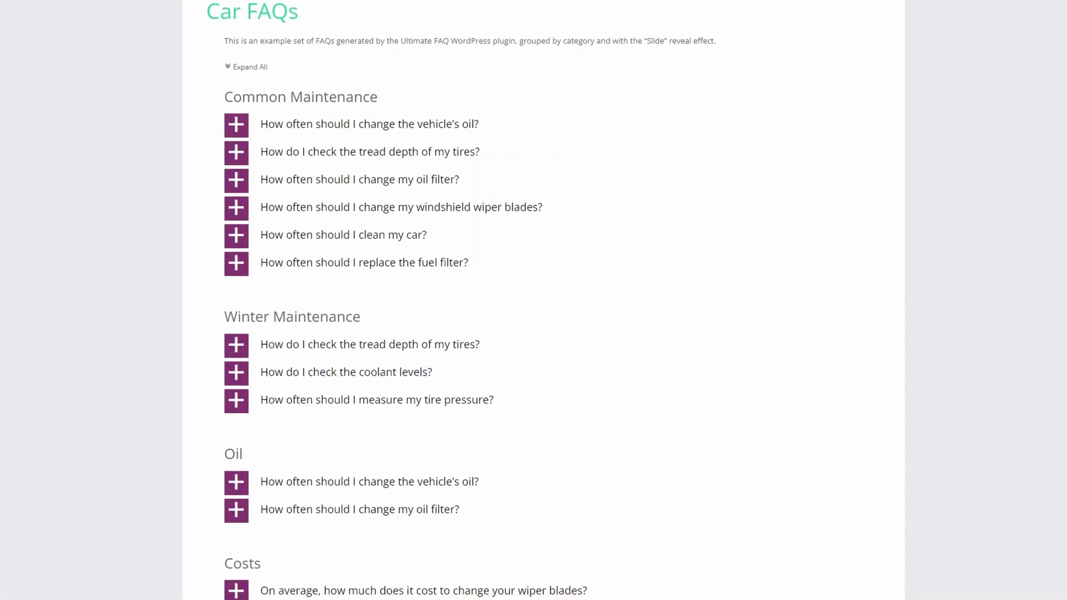
pyautogui.scroll(-1, 533, 334)
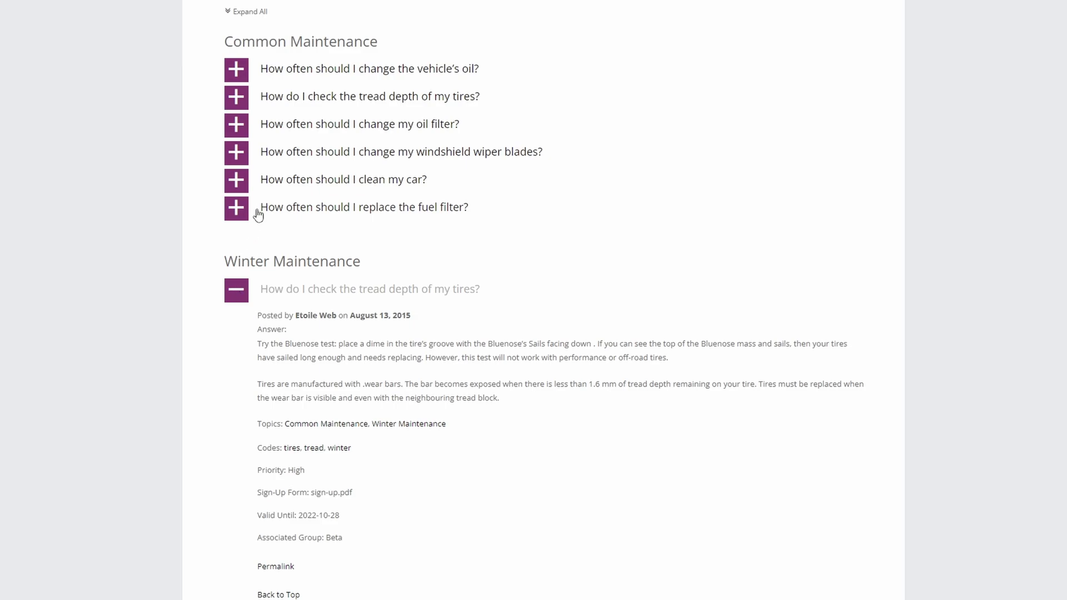
# - Expand the windshield wiper blades and vehicle oil-change answers in the car FAQ demo
pyautogui.click(241, 155)
pyautogui.click(242, 75)
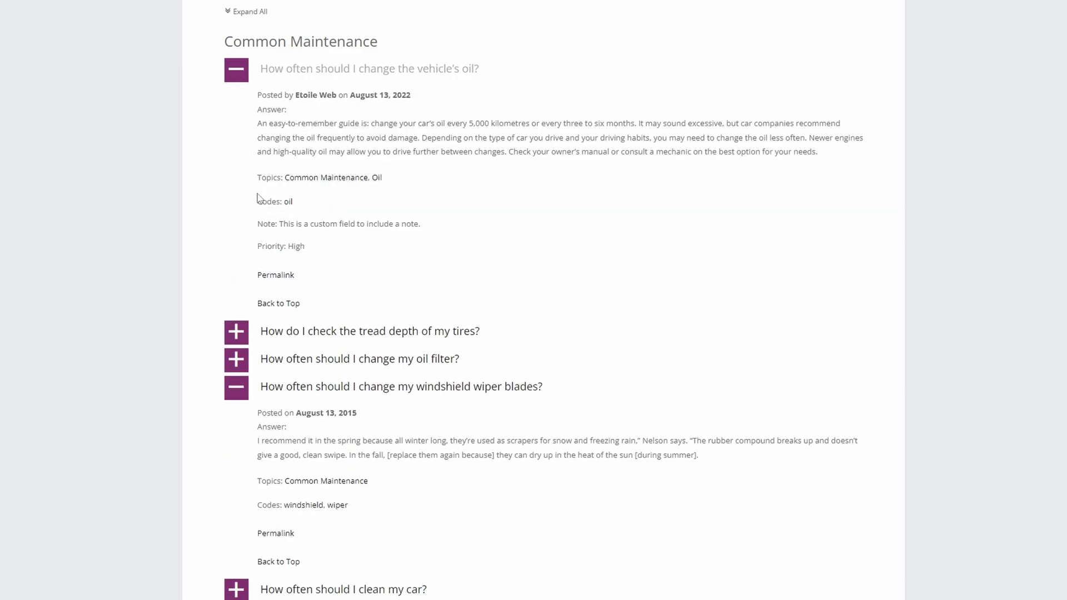
pyautogui.scroll(-3, 533, 333)
pyautogui.scroll(-4, 534, 333)
pyautogui.scroll(-5, 244, 586)
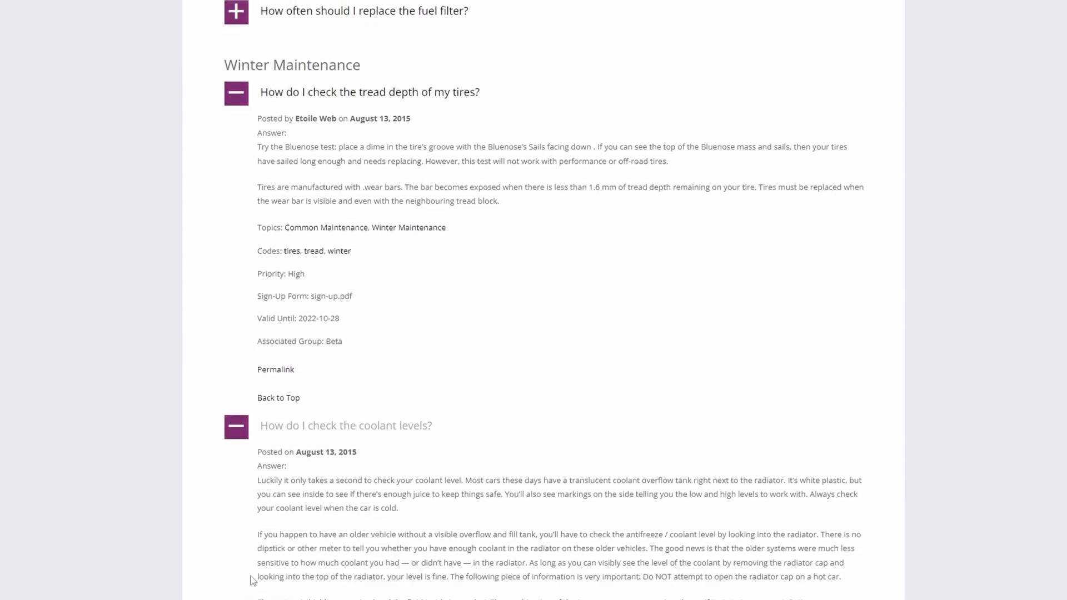
pyautogui.scroll(-5, 244, 585)
pyautogui.scroll(-4, 243, 586)
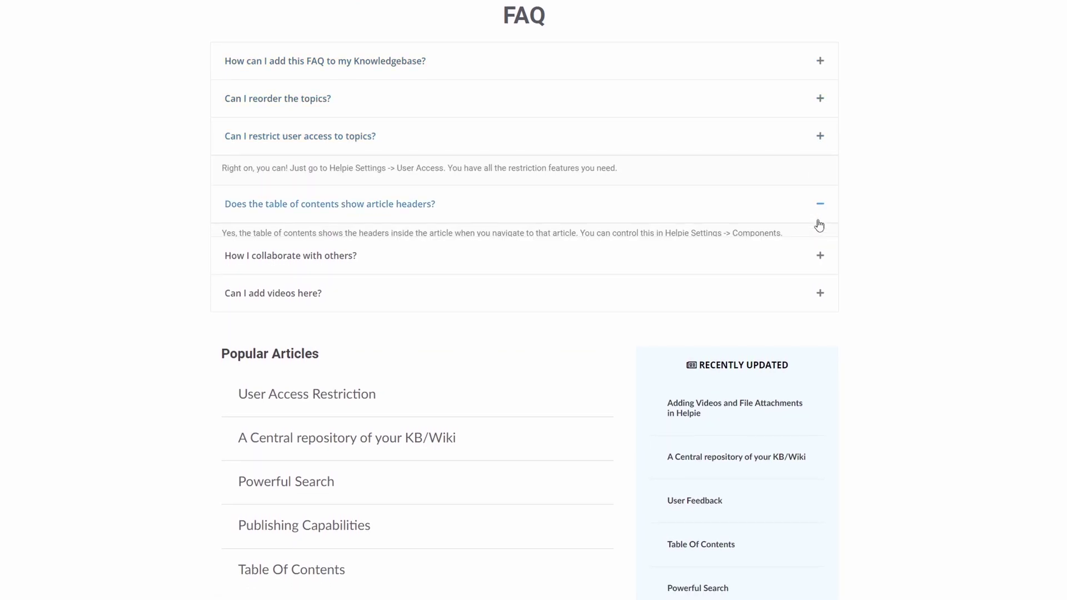
# - Expand the 'How I collaborate with others?' and 'Can I add videos here?' answers
pyautogui.click(822, 251)
pyautogui.click(819, 296)
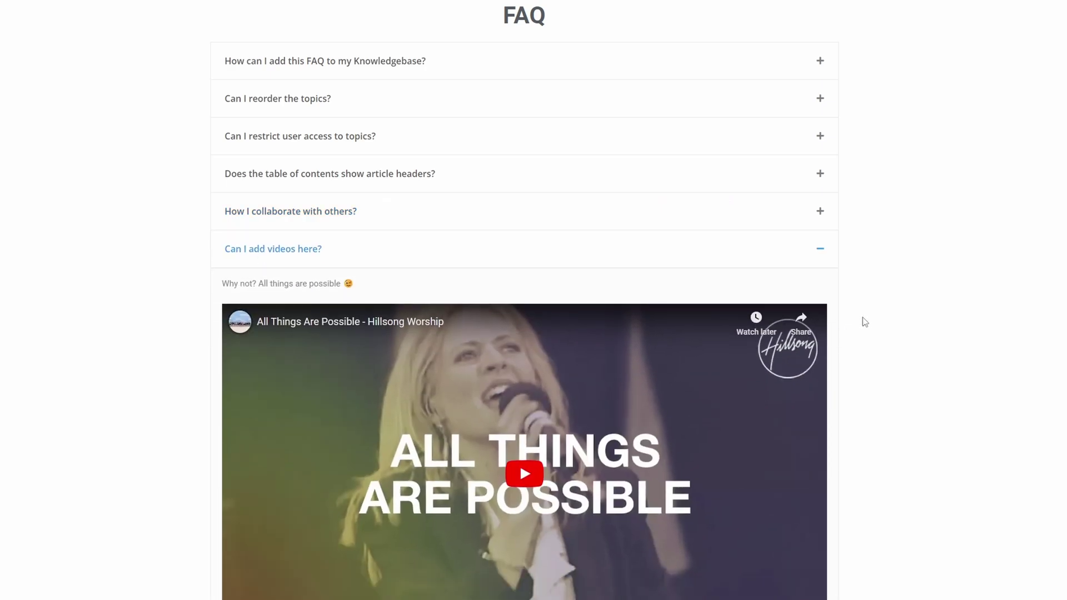
pyautogui.scroll(-3, 873, 339)
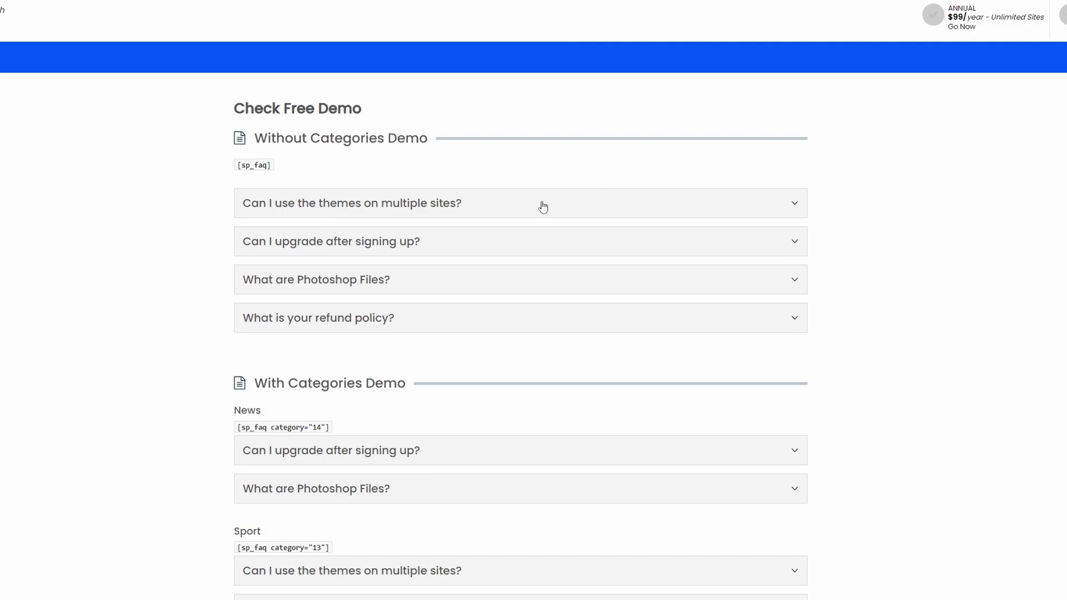
# - Toggle the first, upgrade and refund demo answers, then expand the News category's upgrade question
pyautogui.click(544, 206)
pyautogui.click(543, 206)
pyautogui.click(530, 244)
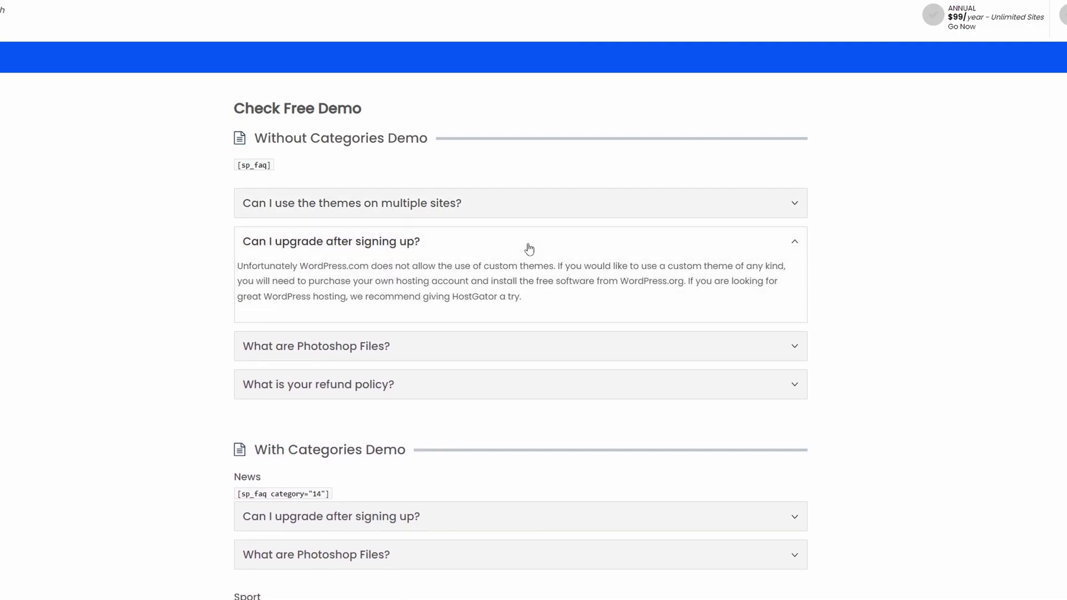
pyautogui.click(543, 385)
pyautogui.click(543, 317)
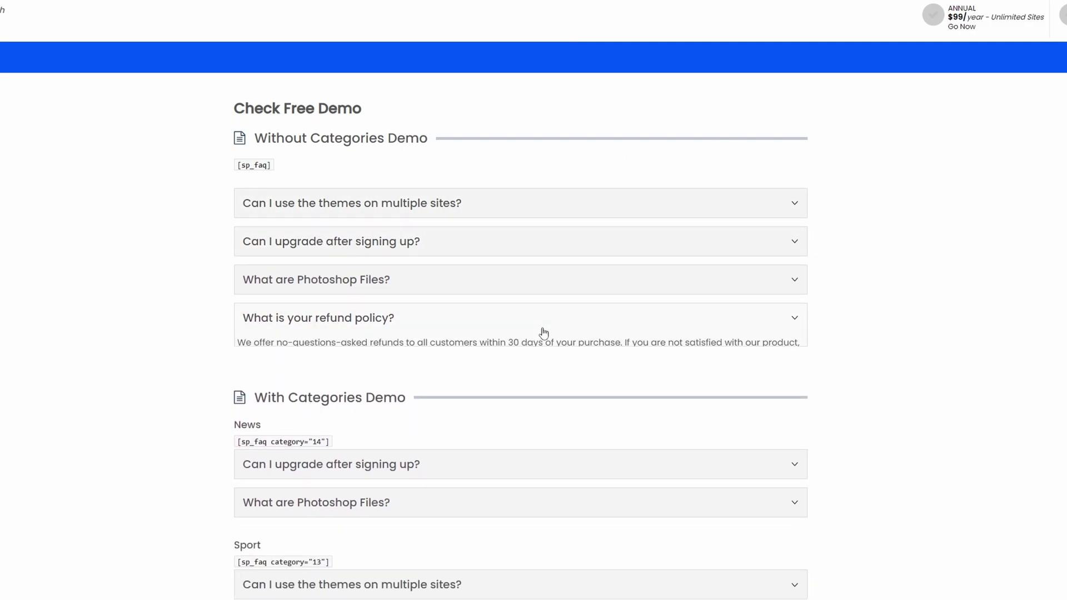
pyautogui.click(538, 451)
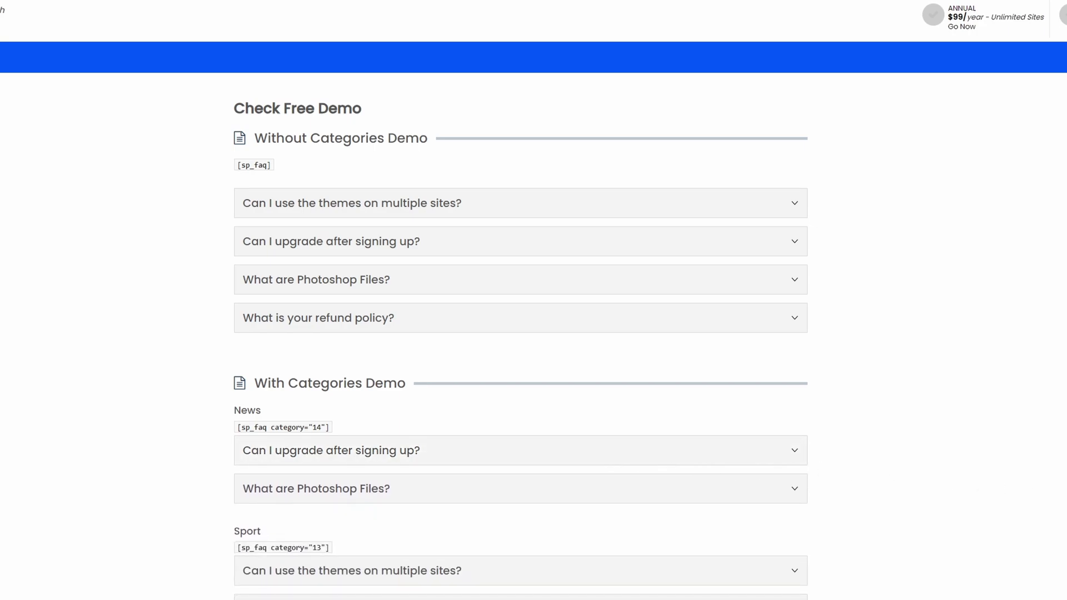